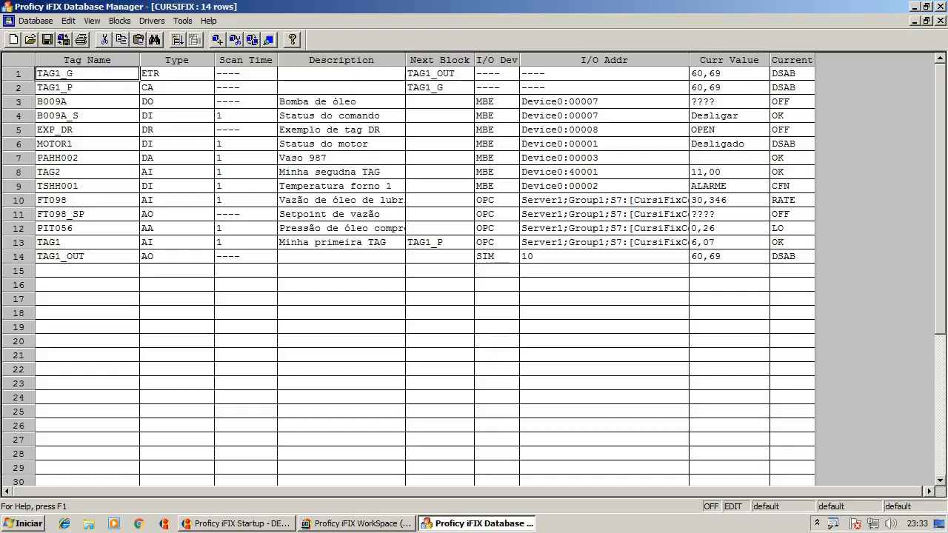
In the TAG1_P calculation block, set input D to TAG2.F_CV and the output calculation to (((A/B)*C)+D)
left_click(117, 91)
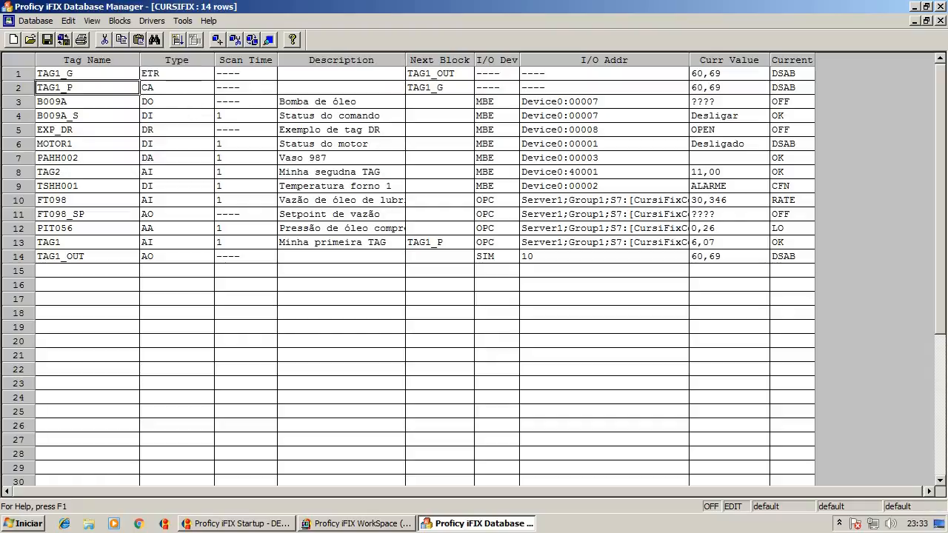
left_click(244, 88)
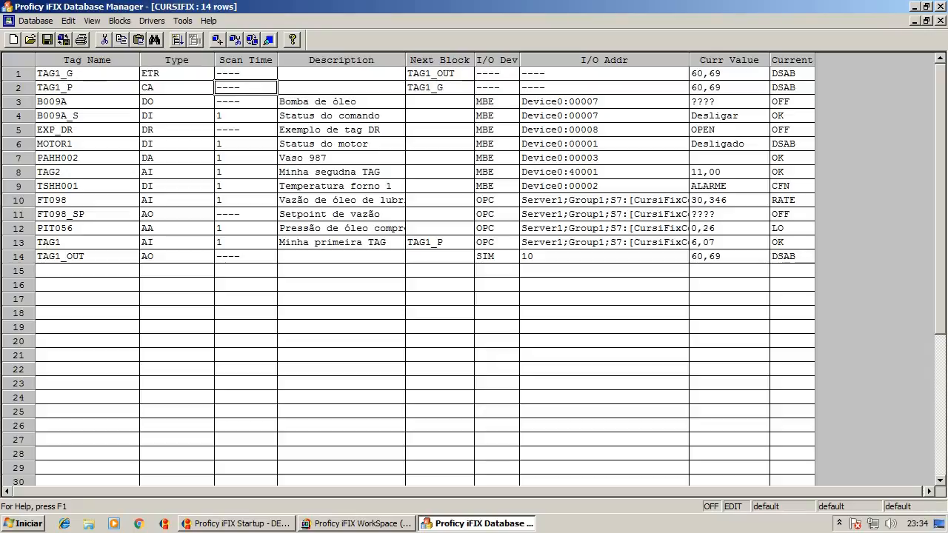
double_click(240, 87)
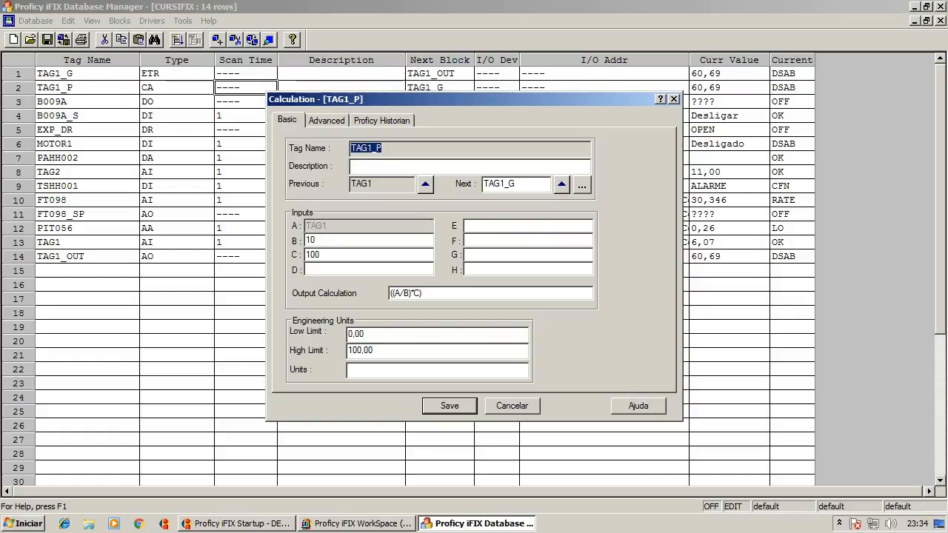
left_click(481, 271)
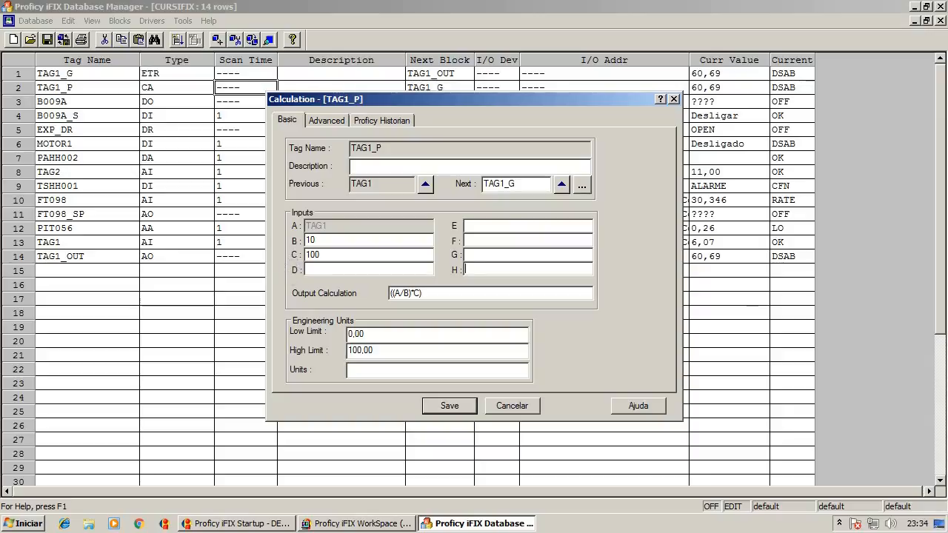
left_click(320, 268)
left_click_drag(464, 102, 400, 157)
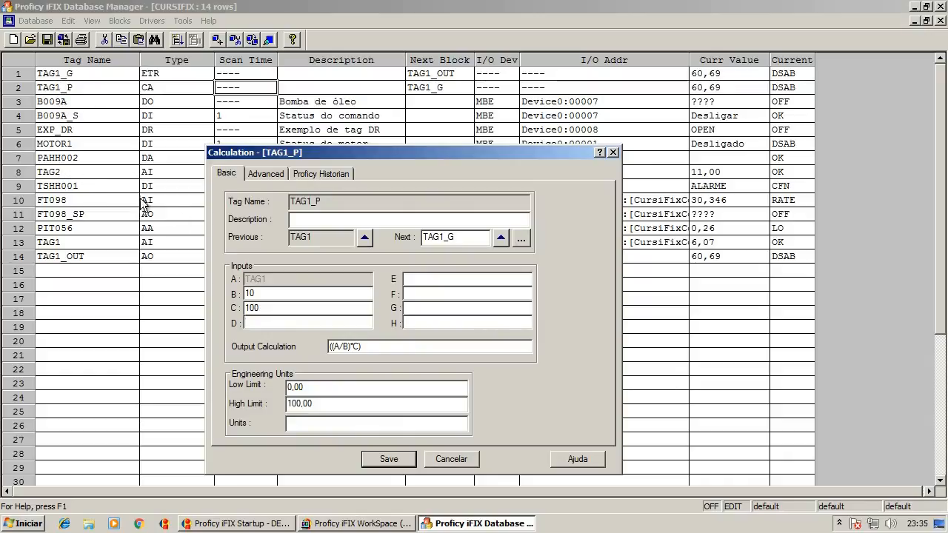
type("TAG2")
left_click(384, 349)
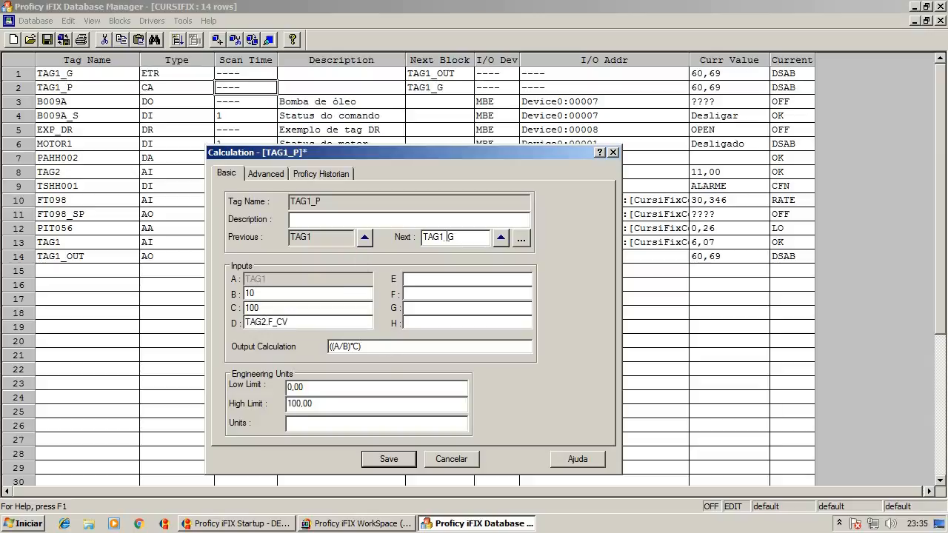
type("+d")
Examine the F_CV field suffix of the tag reference in input D
left_click(311, 309)
left_click_drag(268, 322, 302, 322)
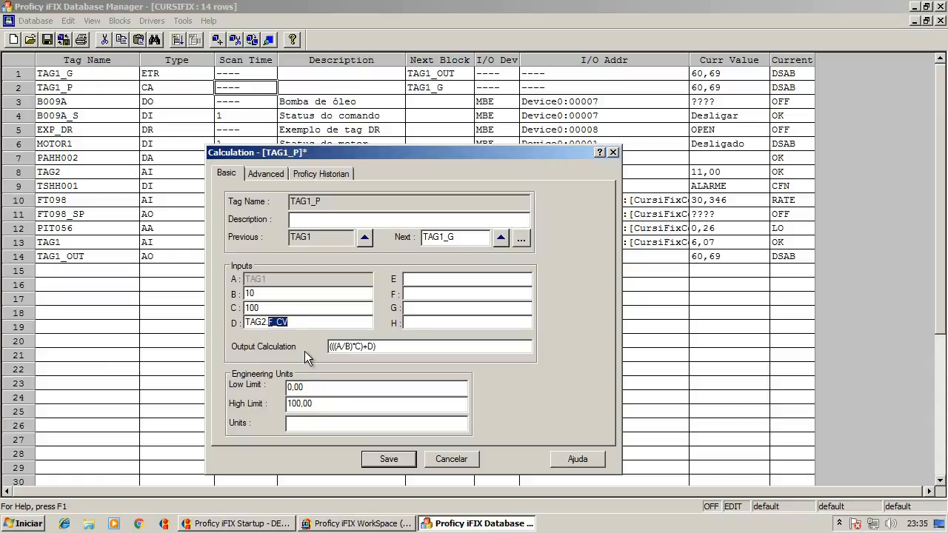
left_click(293, 322)
left_click_drag(268, 322, 283, 323)
left_click(265, 308)
left_click_drag(269, 323, 297, 323)
left_click(293, 325)
right_click(270, 321)
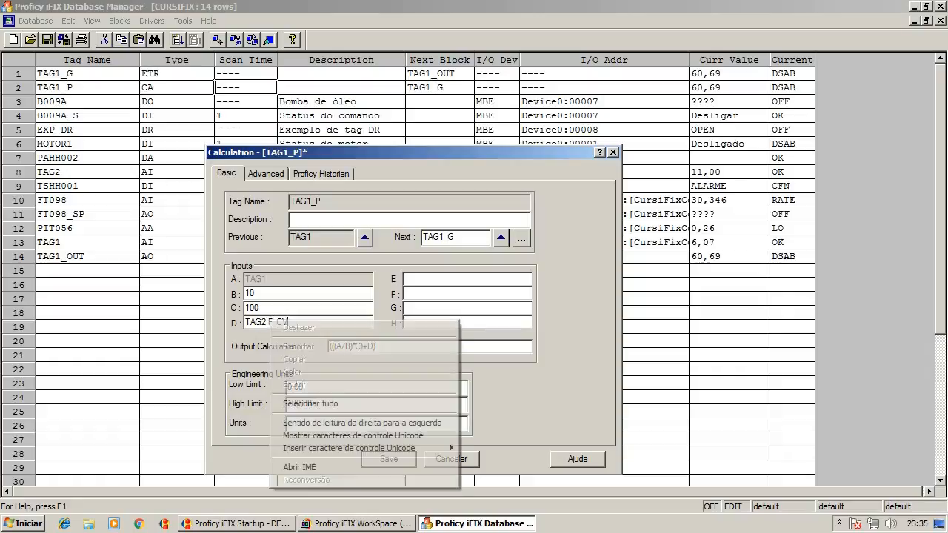
left_click(265, 322)
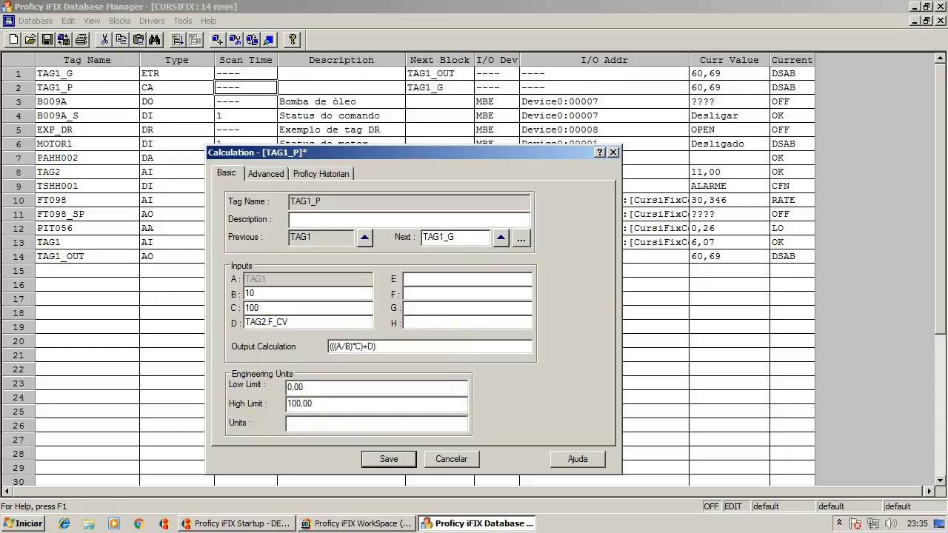
Try replacing the F in input D's field suffix with A, and restore it to TAG2.F_CV
key("shift+Left")
key("Right")
key("Right")
key("shift+Right")
key("Left")
key("BackSpace")
type("A")
key("BackSpace")
type("F")
key("BackSpace")
type("A")
key("BackSpace")
type("F")
Save the TAG1_P block and place TAG1 on scan
left_click(403, 460)
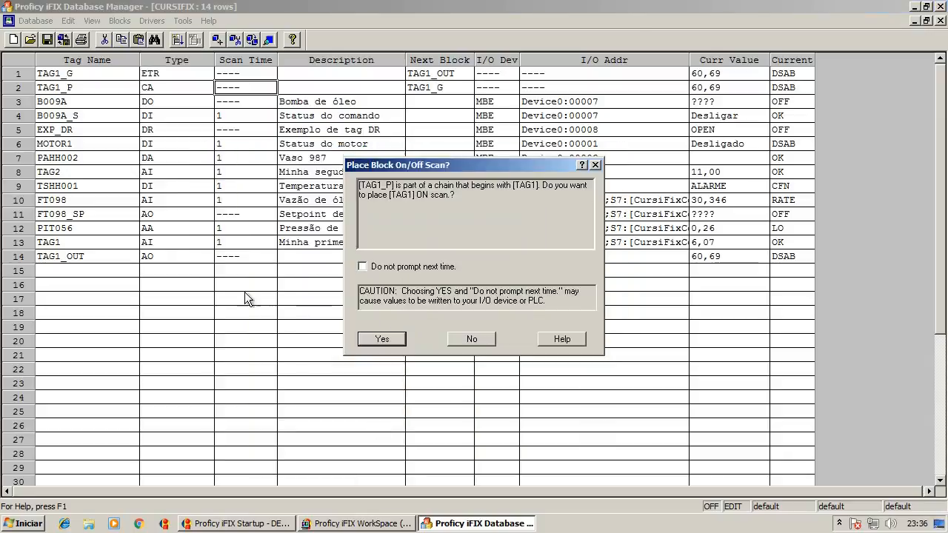
left_click(380, 339)
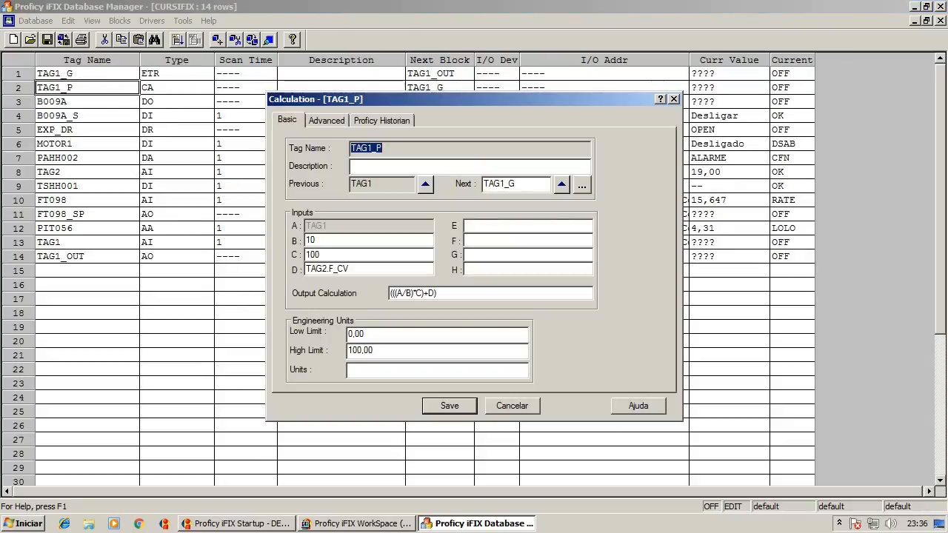
Try to append *2 to TAG1_P's output calculation
left_click(439, 293)
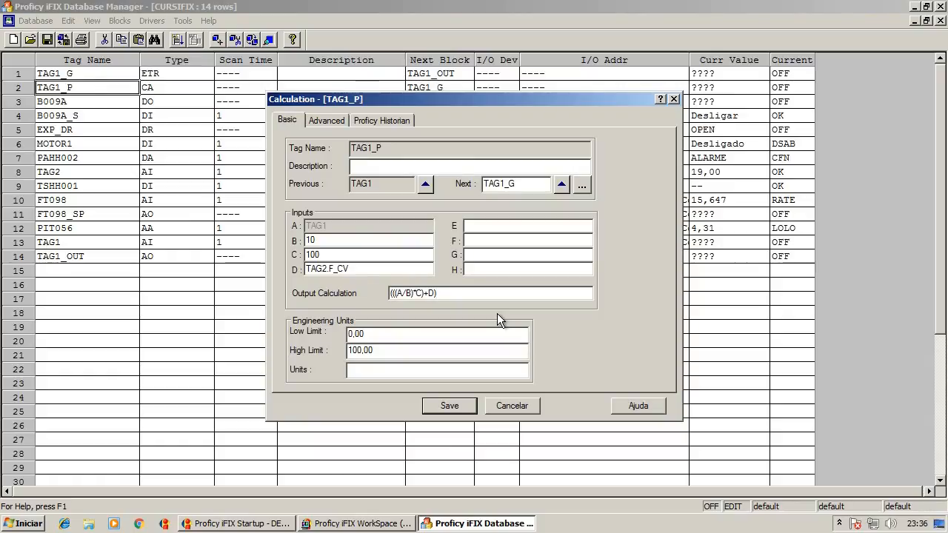
type("*2")
key("Return")
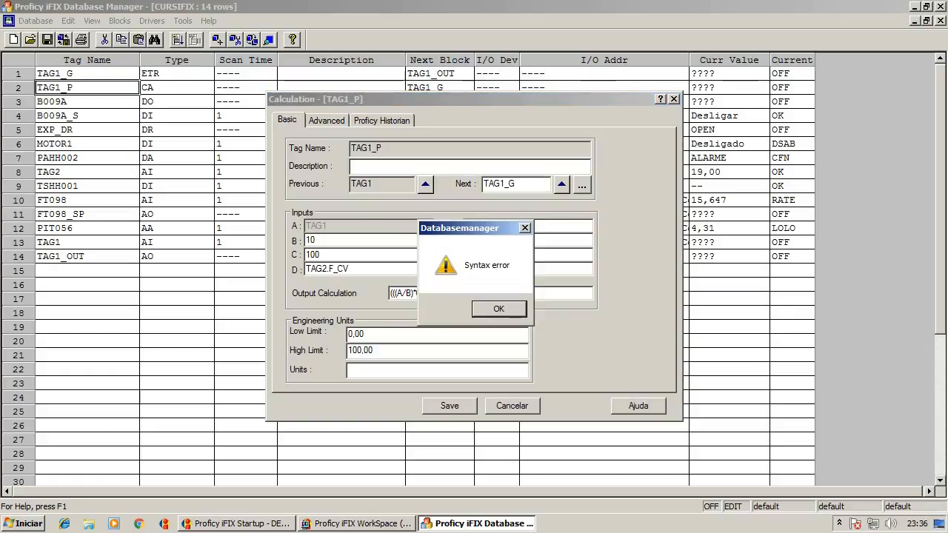
left_click(511, 310)
left_click(453, 294)
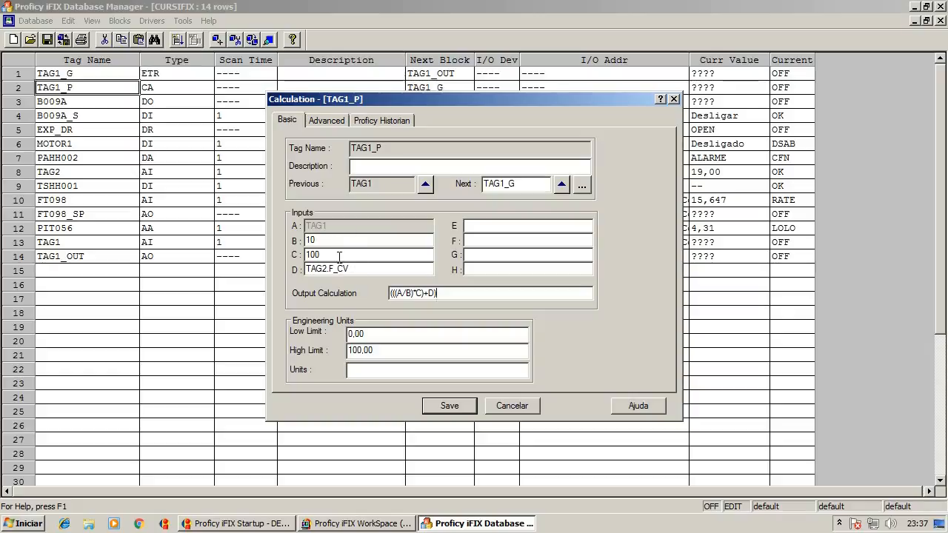
Check TAG1_P's alarm and security settings, and open its previous block in the chain, TAG1
left_click(342, 124)
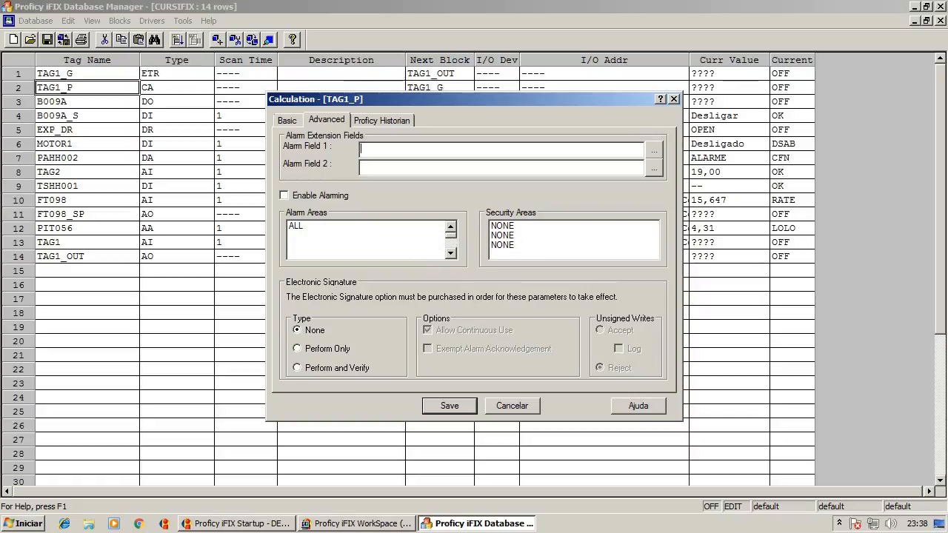
left_click(287, 121)
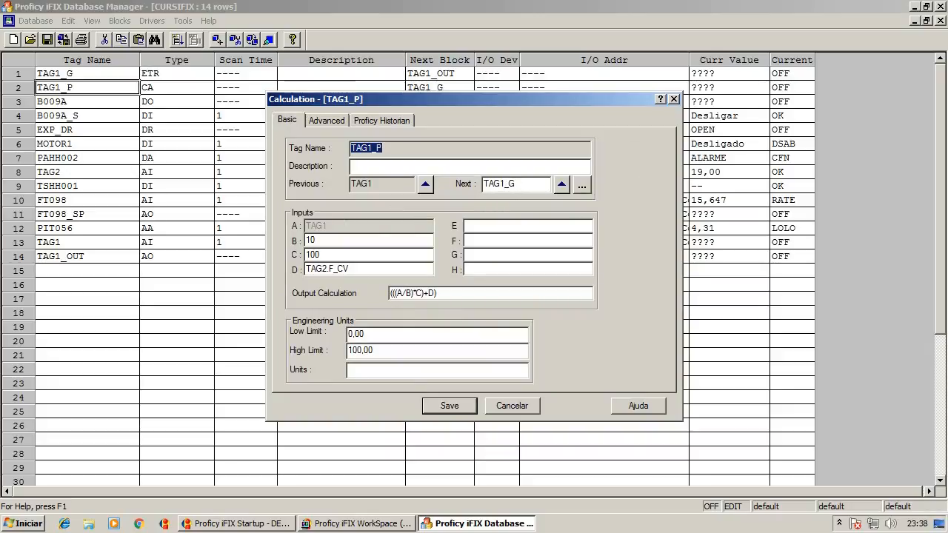
left_click_drag(482, 99, 519, 116)
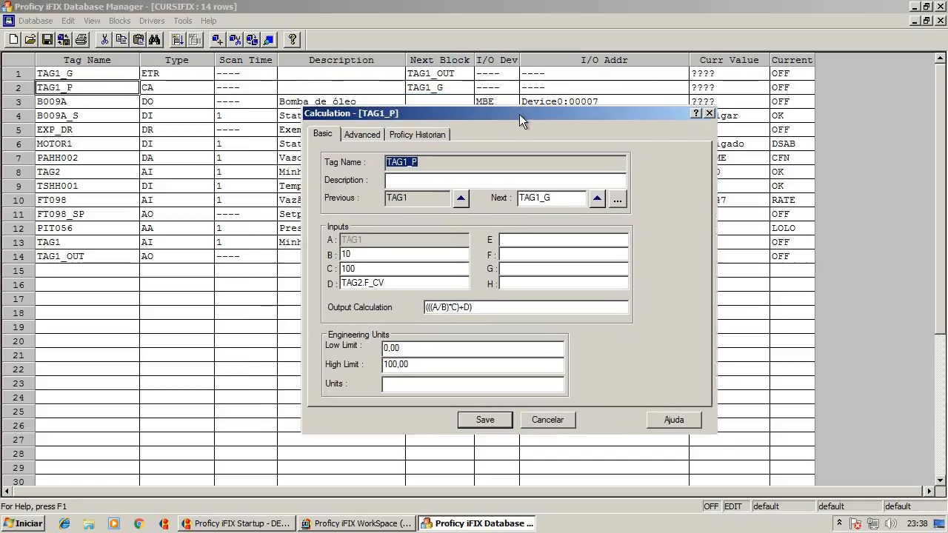
left_click(413, 202)
double_click(394, 197)
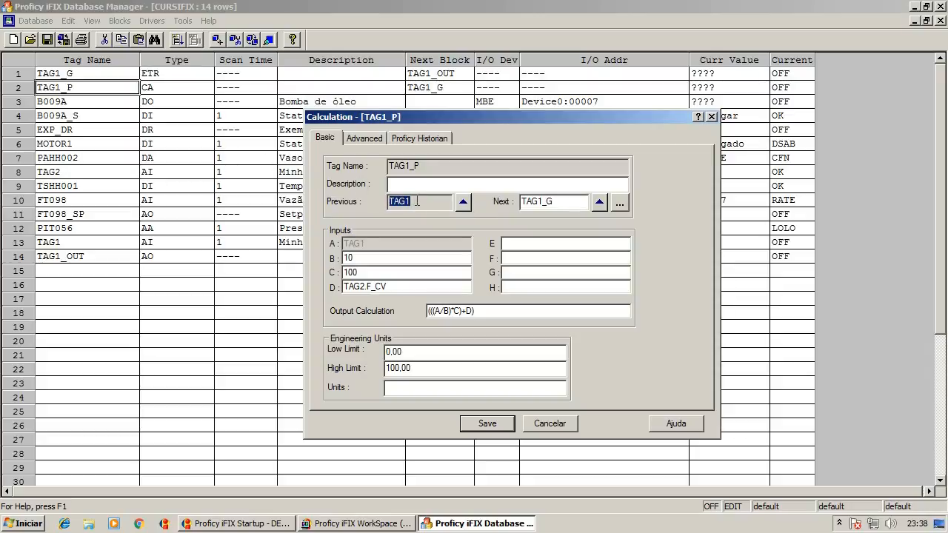
left_click(462, 203)
left_click(463, 202)
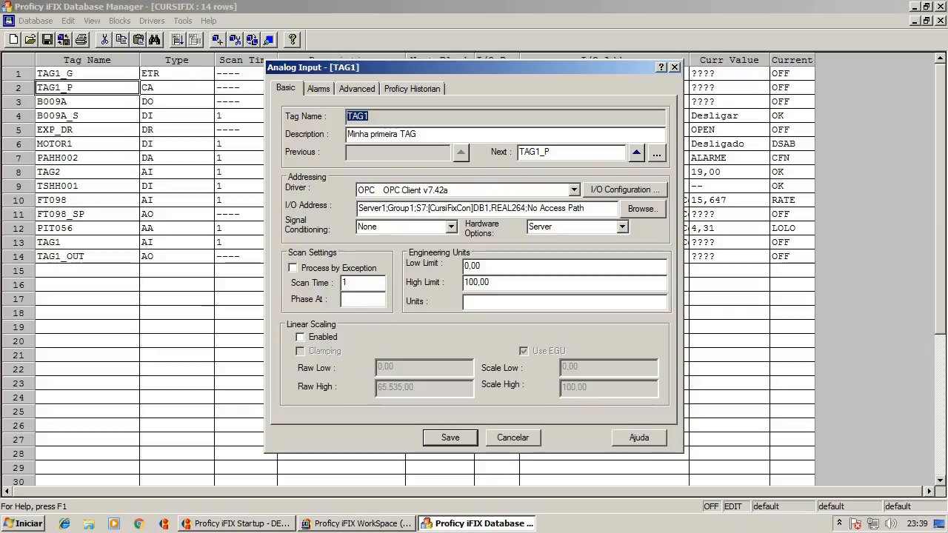
Browse the tags available as TAG1's next block without changing it, and go to the linked block TAG1_P
left_click(658, 155)
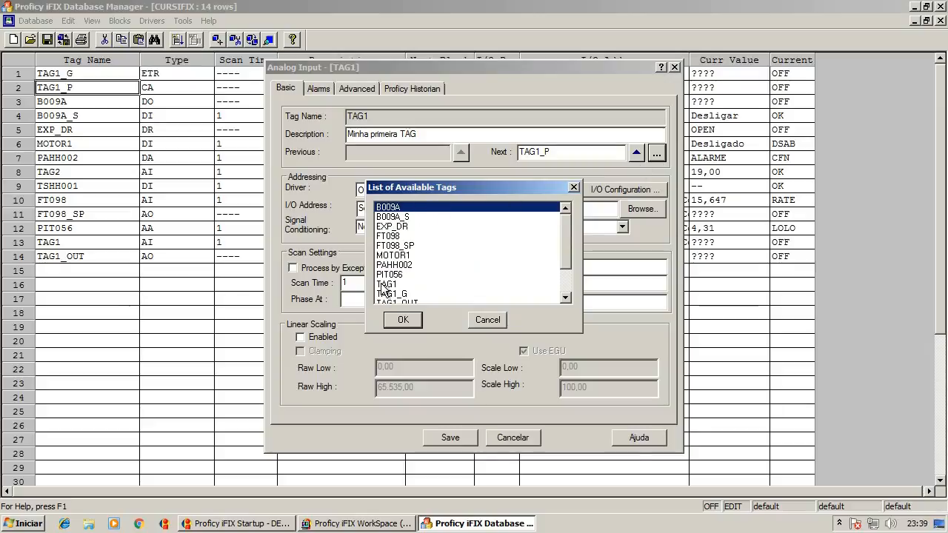
left_click_drag(566, 224, 553, 266)
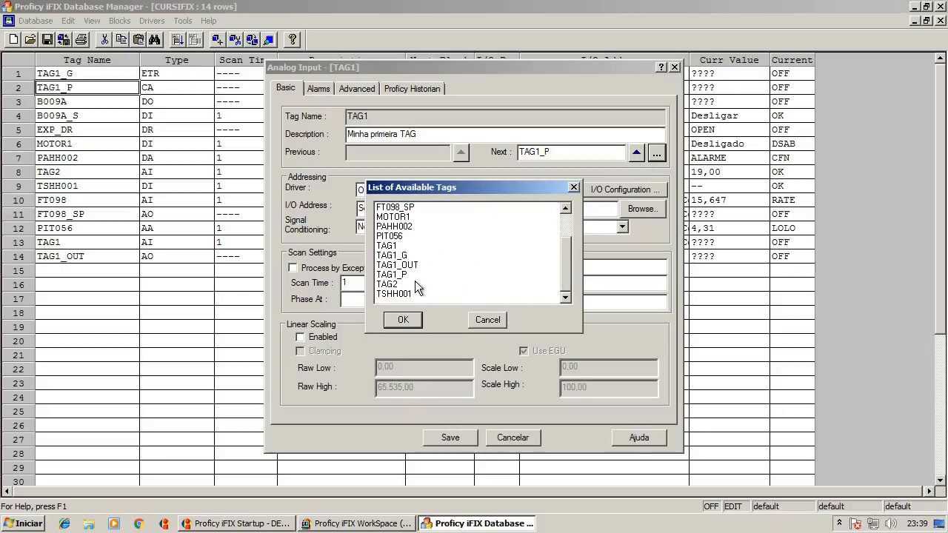
left_click(485, 320)
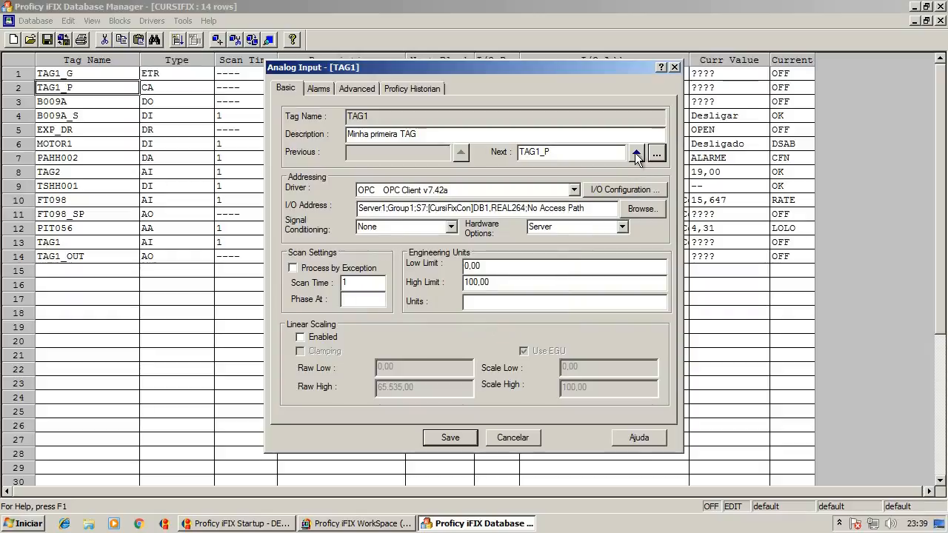
left_click(637, 152)
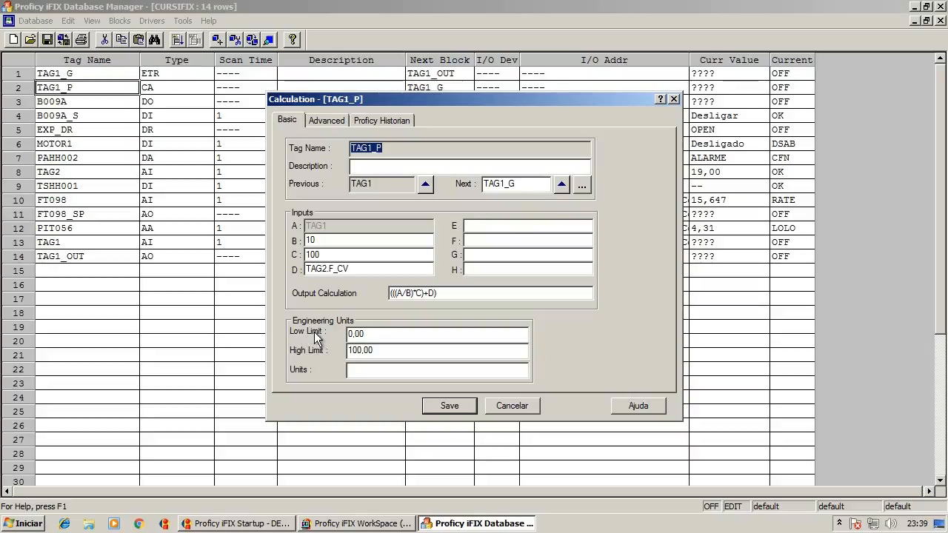
Set TAG1_P's engineering units to % and its output calculation to ((A/B)*C), and save the block
left_click(371, 369)
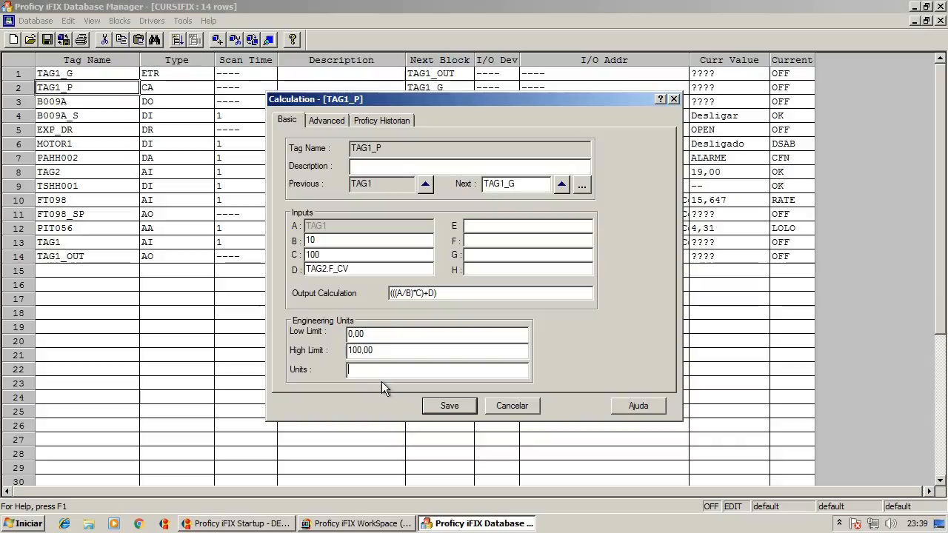
type("%")
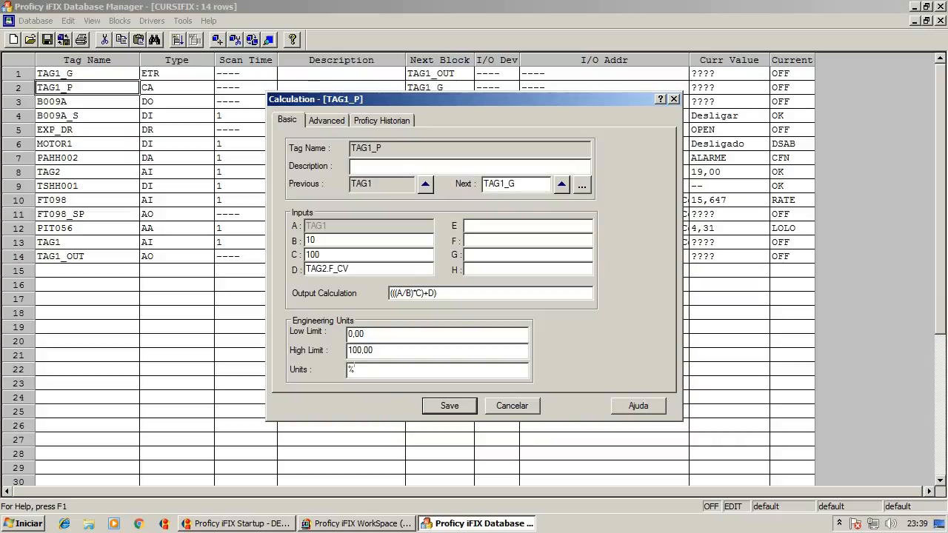
left_click(438, 293)
key("BackSpace")
key("BackSpace")
key("BackSpace")
left_click(398, 293)
key("BackSpace")
key("BackSpace")
left_click(433, 405)
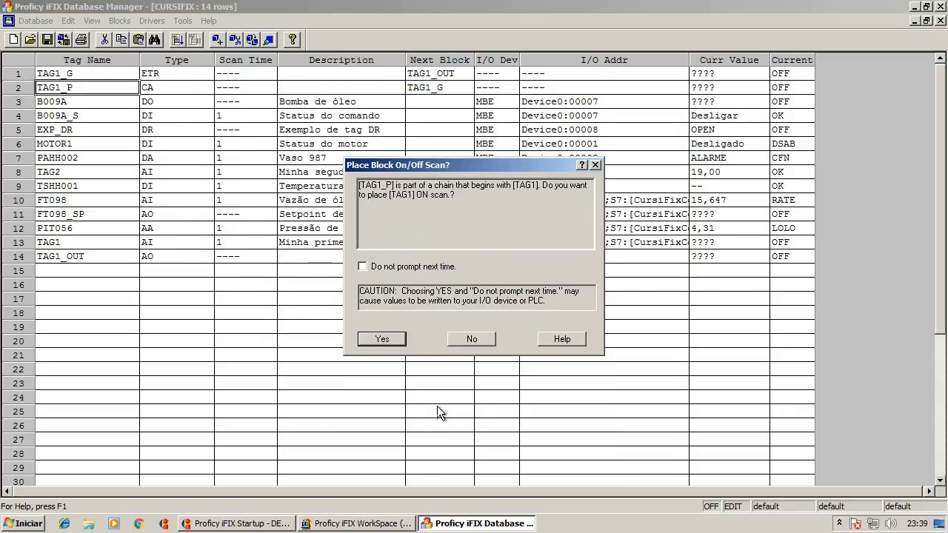
left_click(387, 397)
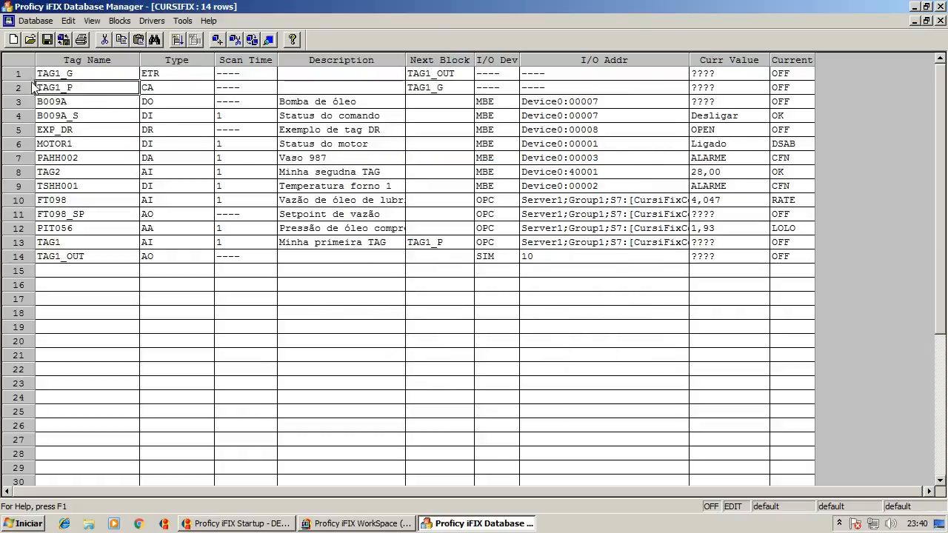
Reopen the TAG1_P calculation block and clear its input D
double_click(92, 87)
left_click_drag(360, 269, 220, 263)
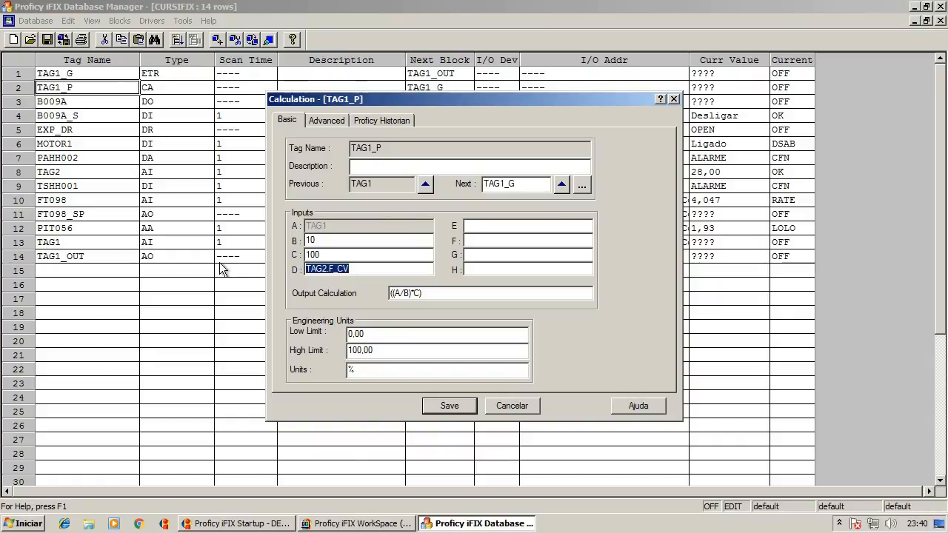
left_click(488, 230)
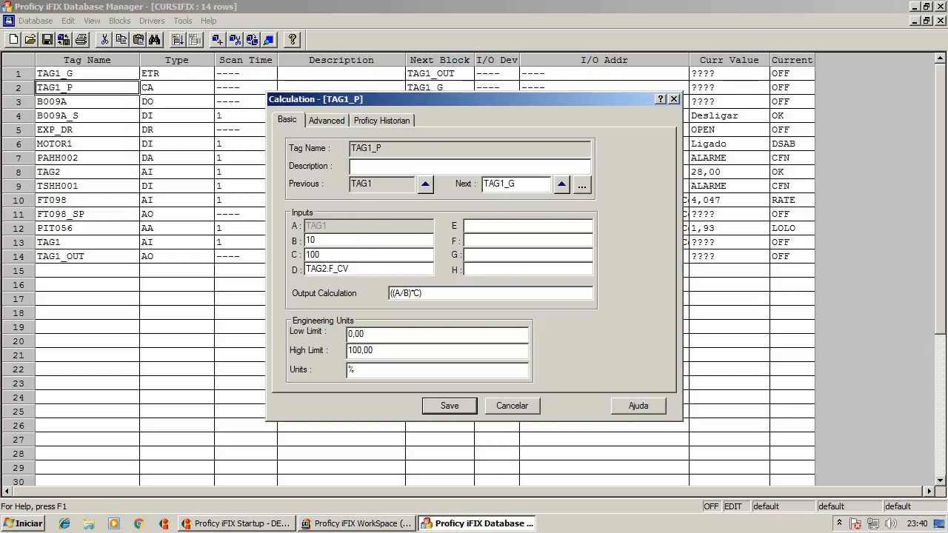
left_click_drag(351, 270, 304, 270)
key("Delete")
Set TAG1_P's description to "Minha primeira TAG em porcentagem" and save the block, placing TAG1 on scan
left_click(377, 166)
left_click_drag(443, 100, 485, 133)
type("Minha primeira TAG em porcentagem")
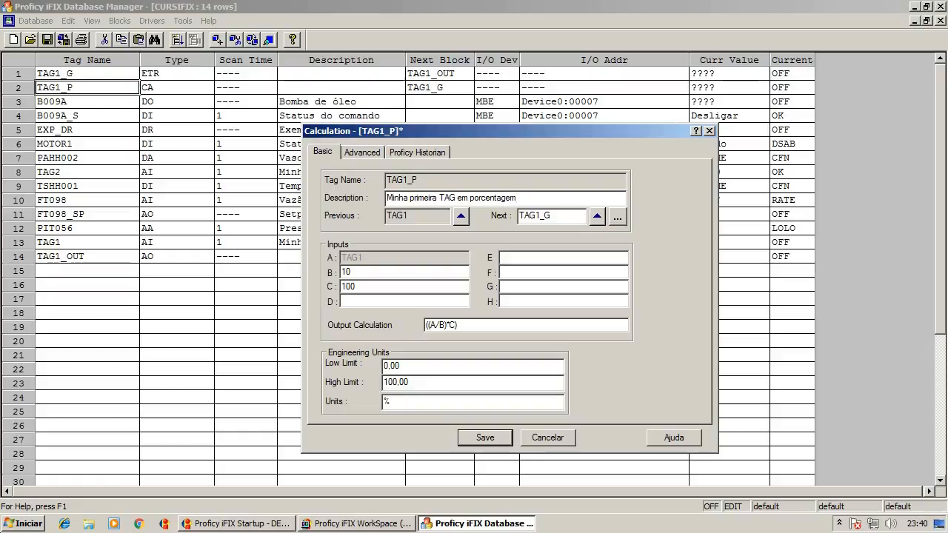
left_click(485, 438)
left_click(382, 339)
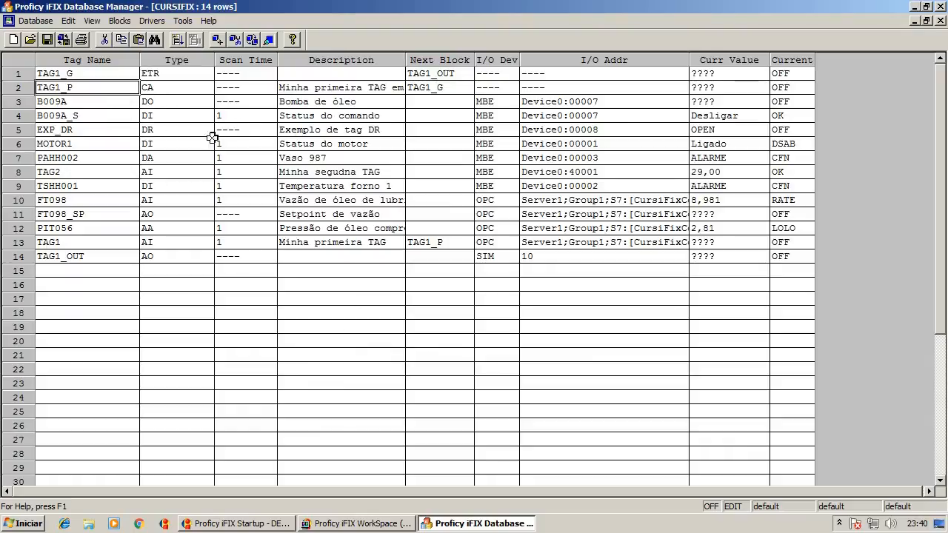
Filter the database rows with the query {TAG NAME} = "TAG1*"
left_click(179, 43)
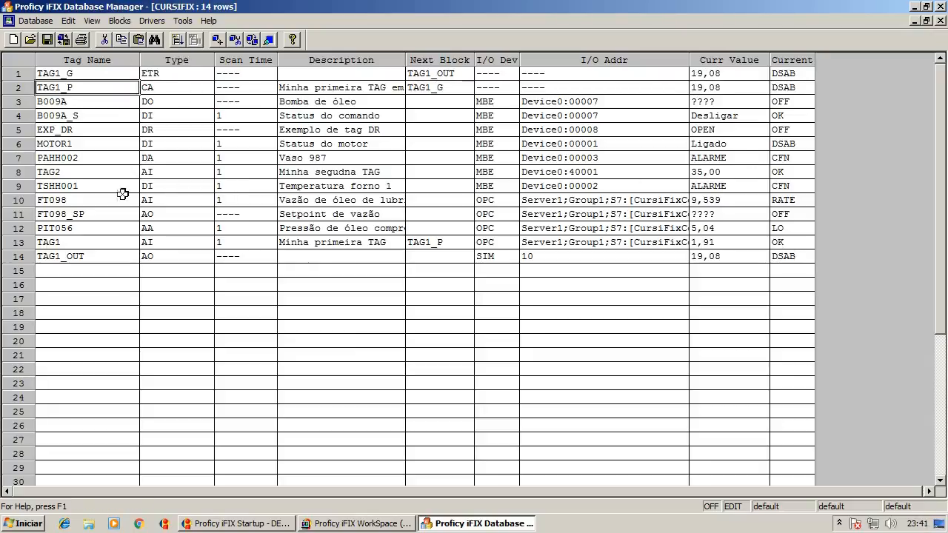
left_click(74, 242)
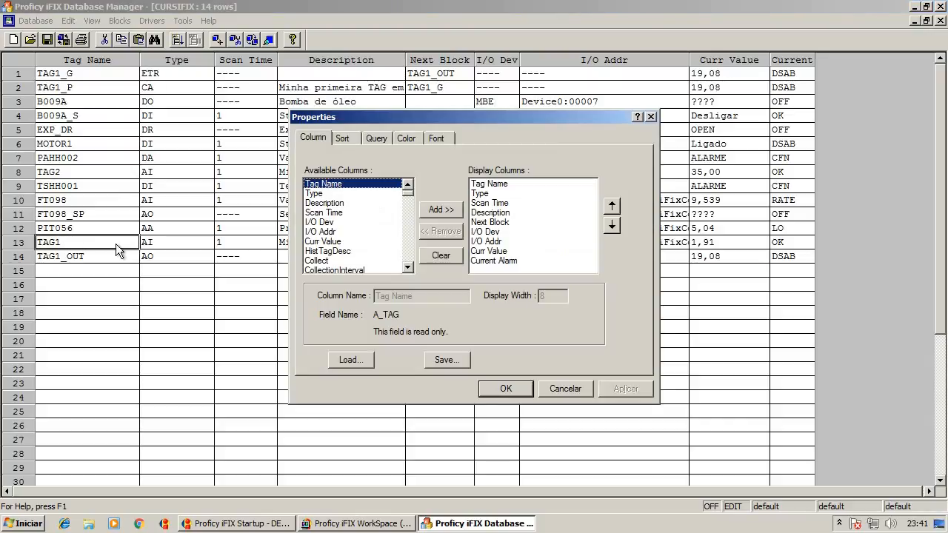
left_click(376, 138)
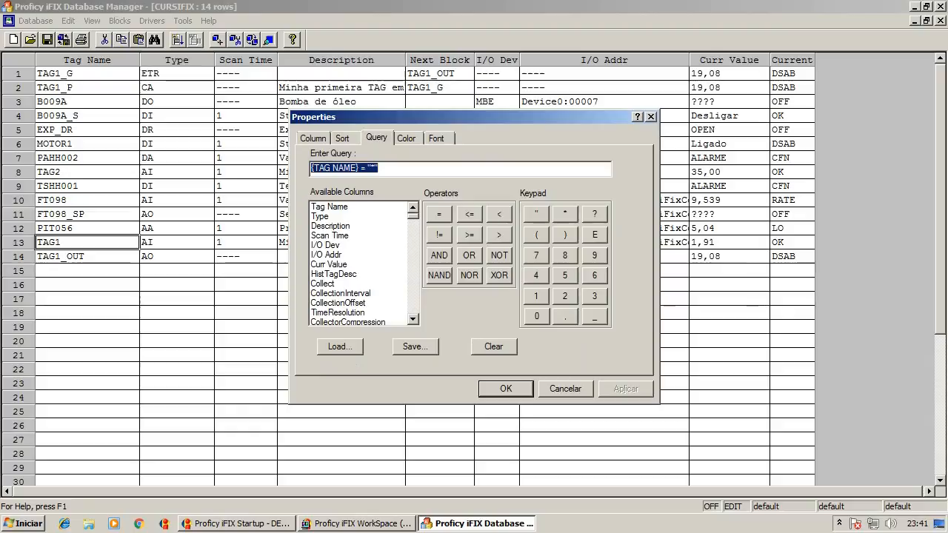
left_click(372, 168)
type("TAG1")
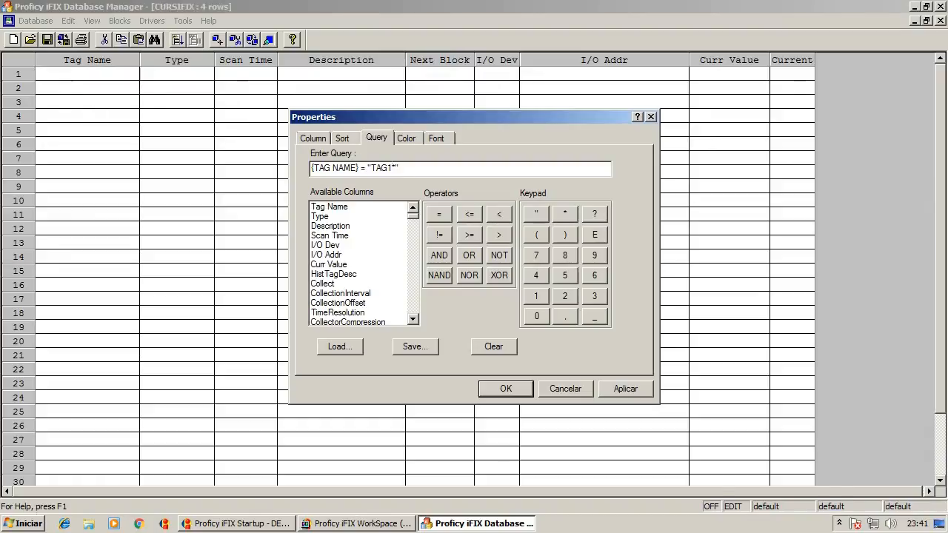
Apply the tag name query, review the TAG1_P calculation block, and save it without placing TAG1 on scan
key("Return")
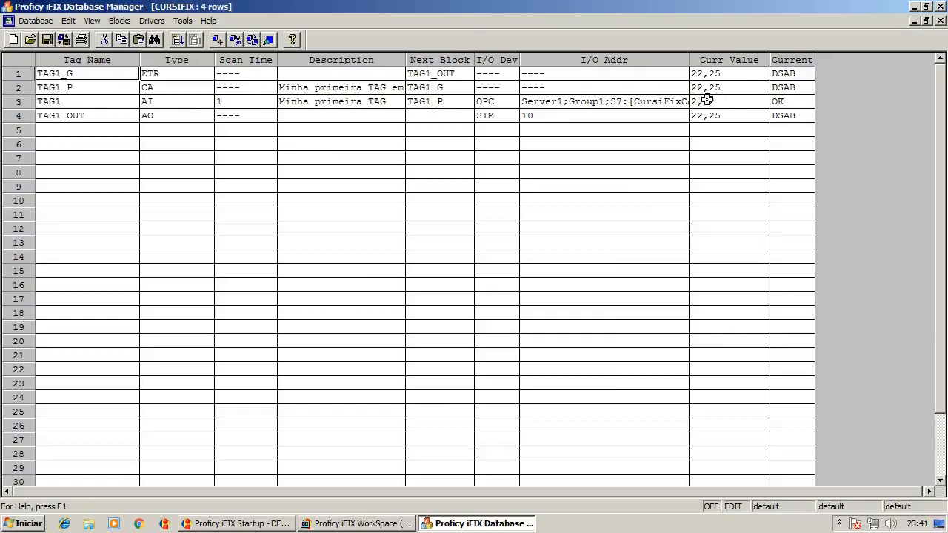
double_click(87, 87)
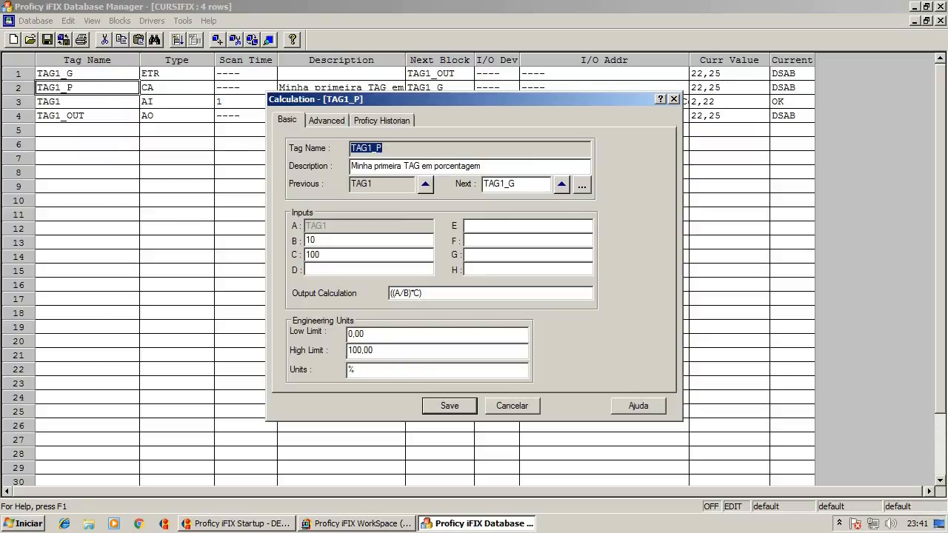
left_click(456, 406)
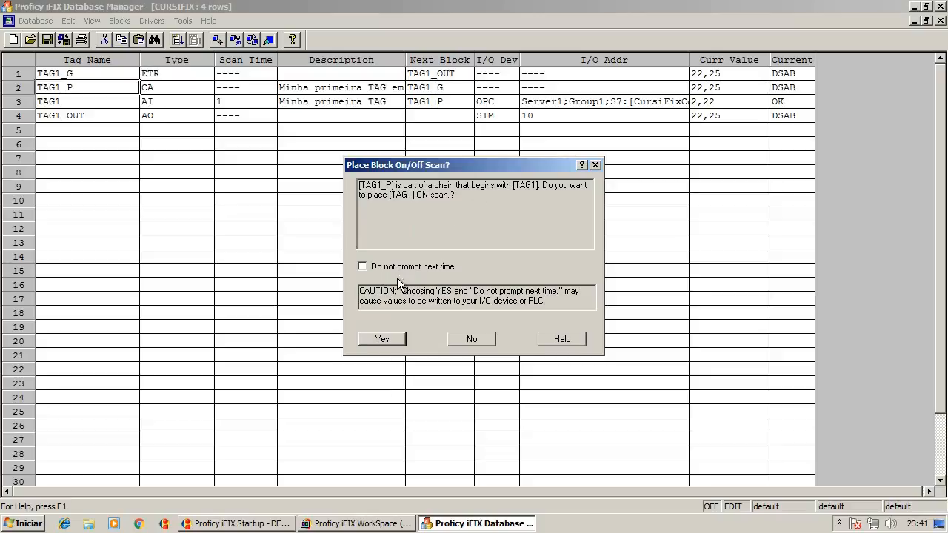
left_click(475, 340)
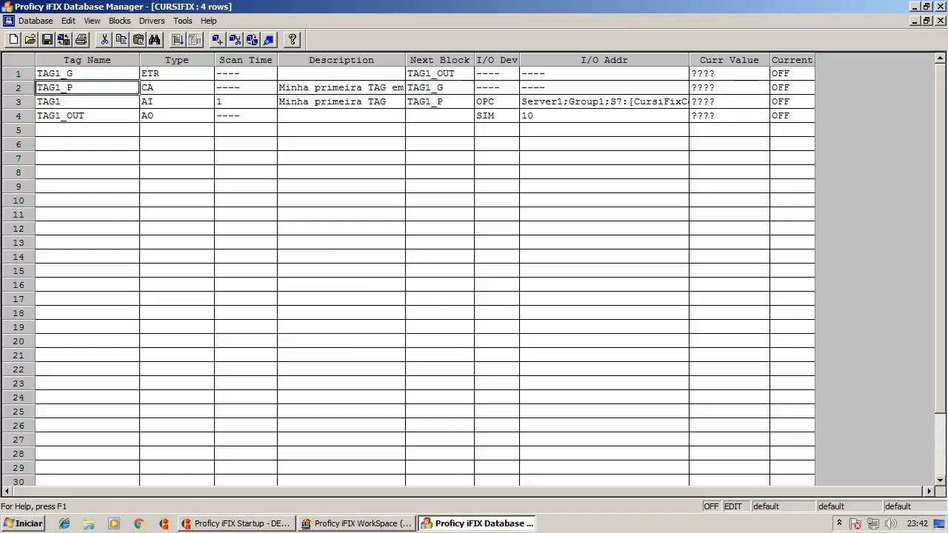
Reopen TAG1_P and save it with TAG1 placed on scan, and refresh the database values
double_click(87, 87)
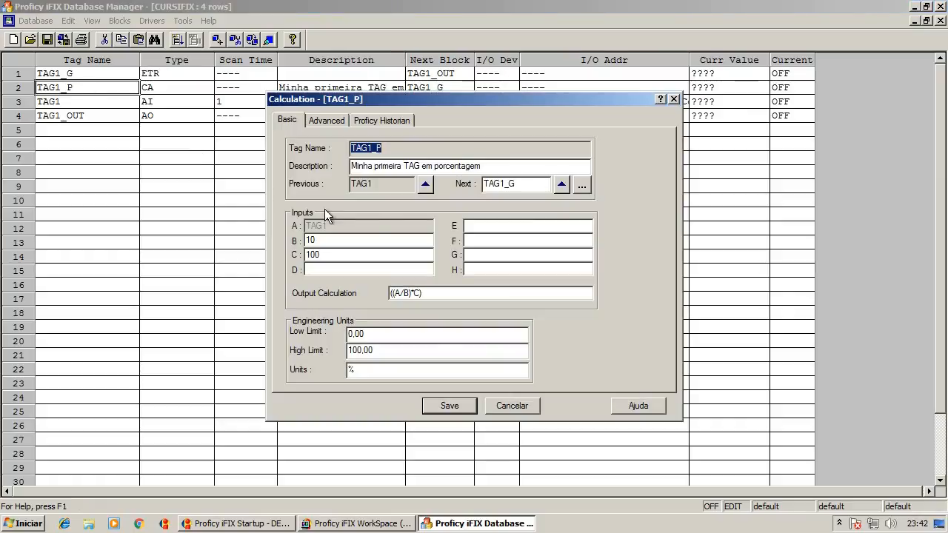
left_click(449, 406)
left_click(379, 339)
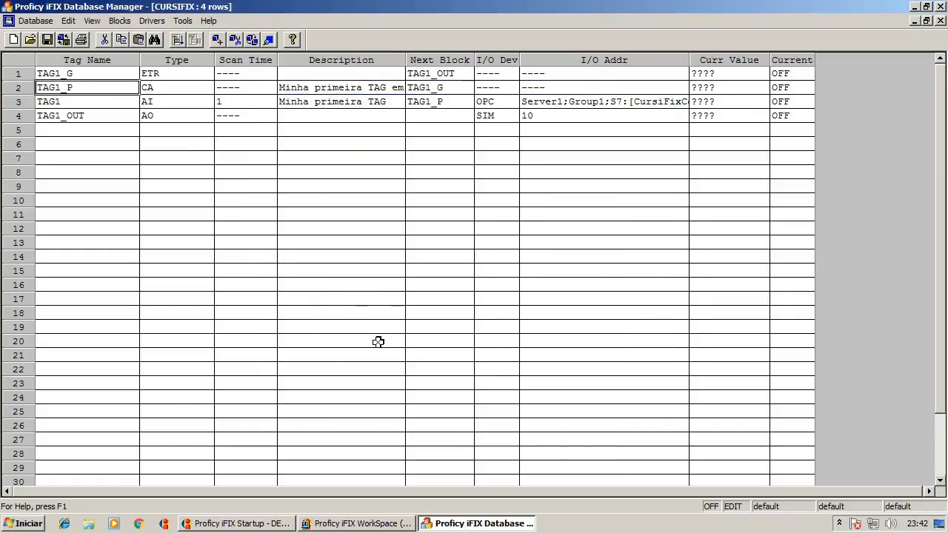
left_click(178, 41)
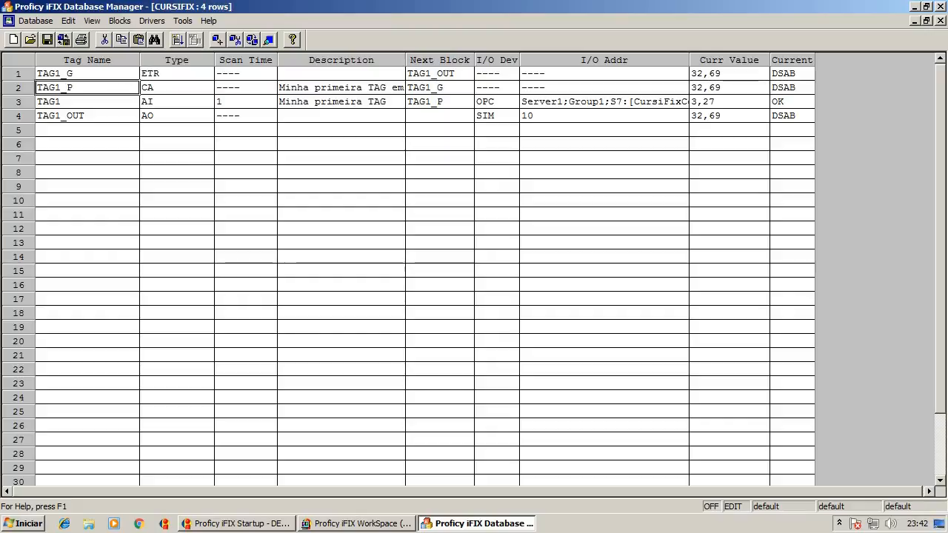
Review TAG1_P's calculation settings again, save the block placing TAG1 back on scan, and refresh the displayed rows
double_click(87, 87)
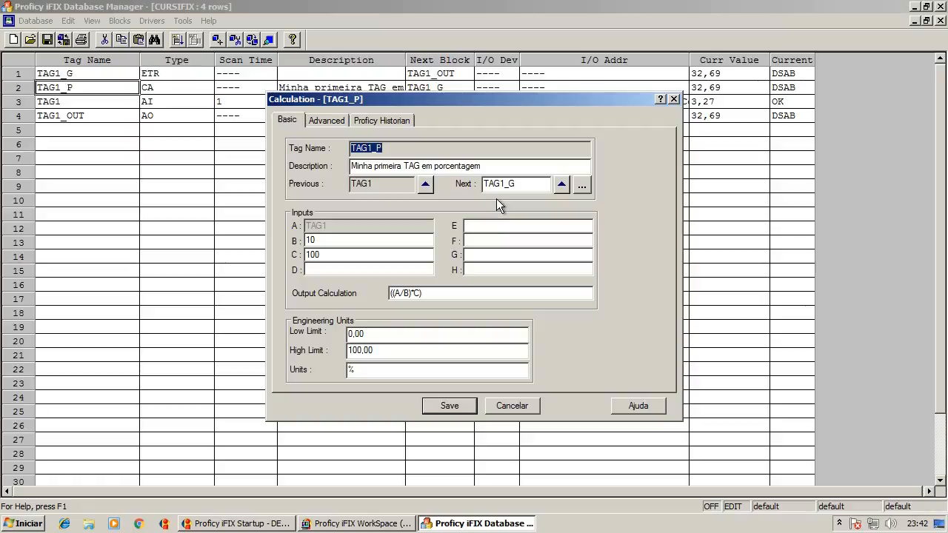
left_click(446, 404)
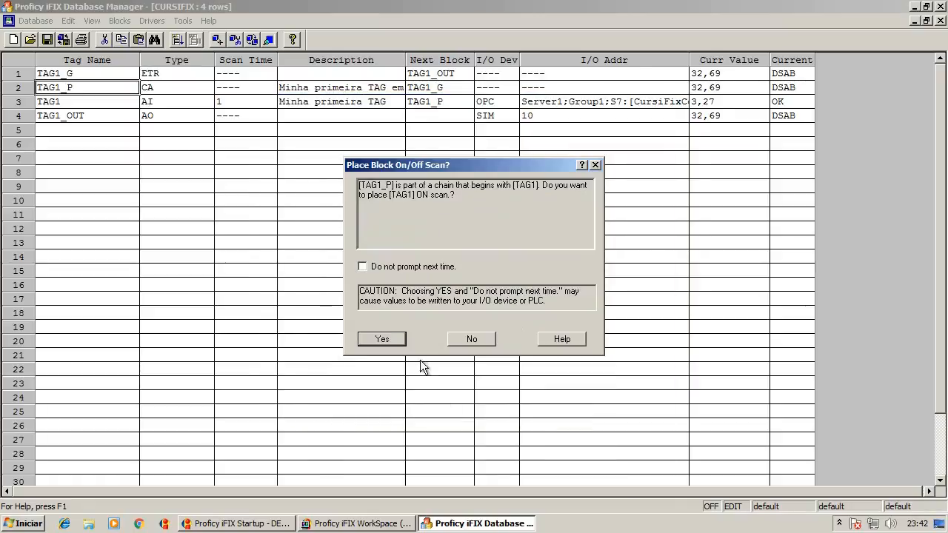
left_click(383, 341)
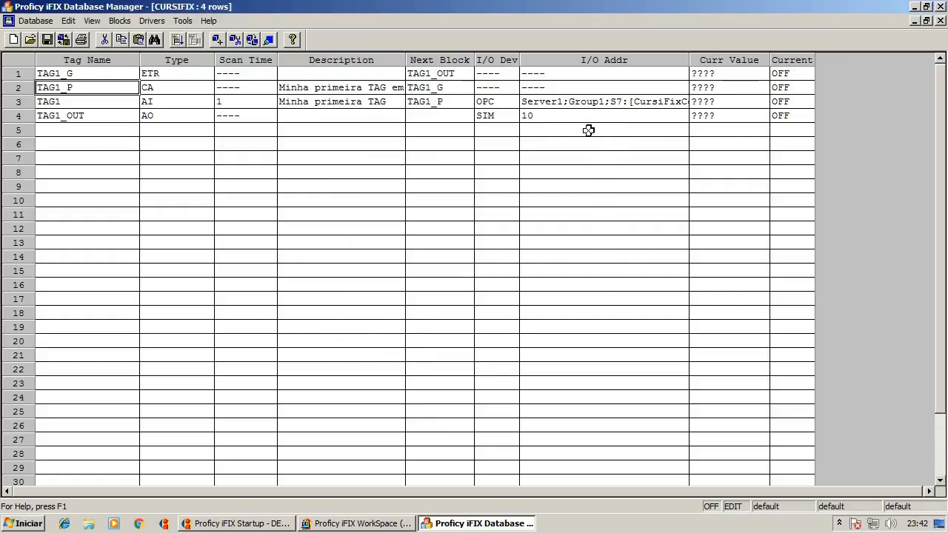
left_click(177, 42)
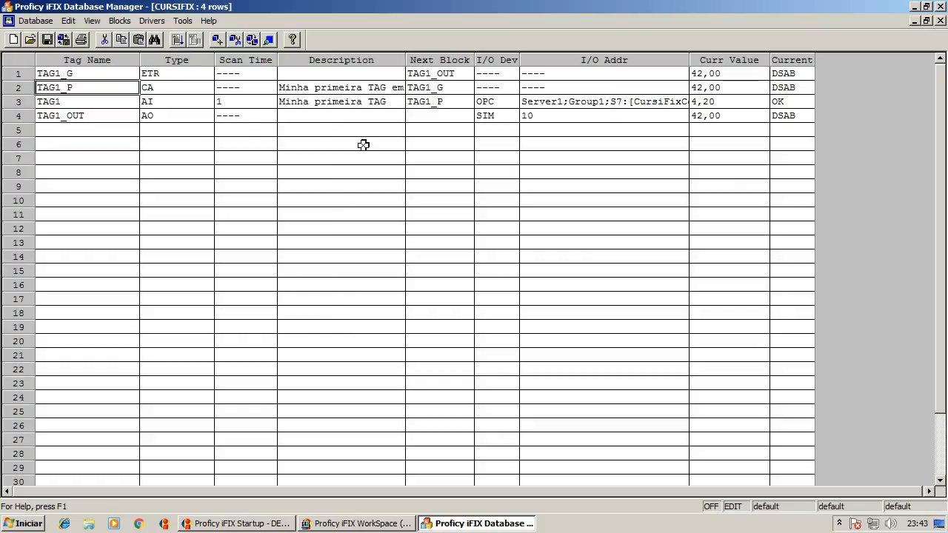
left_click(84, 131)
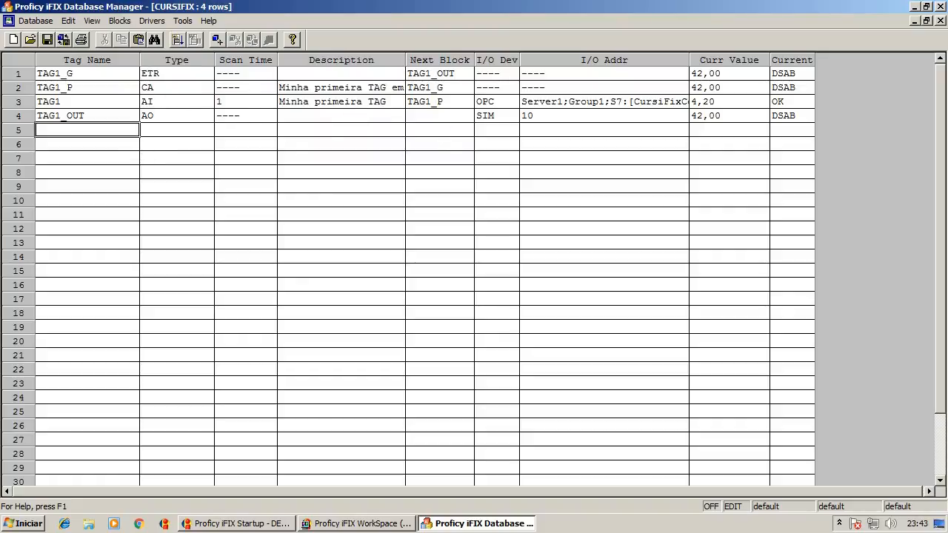
left_click(107, 89)
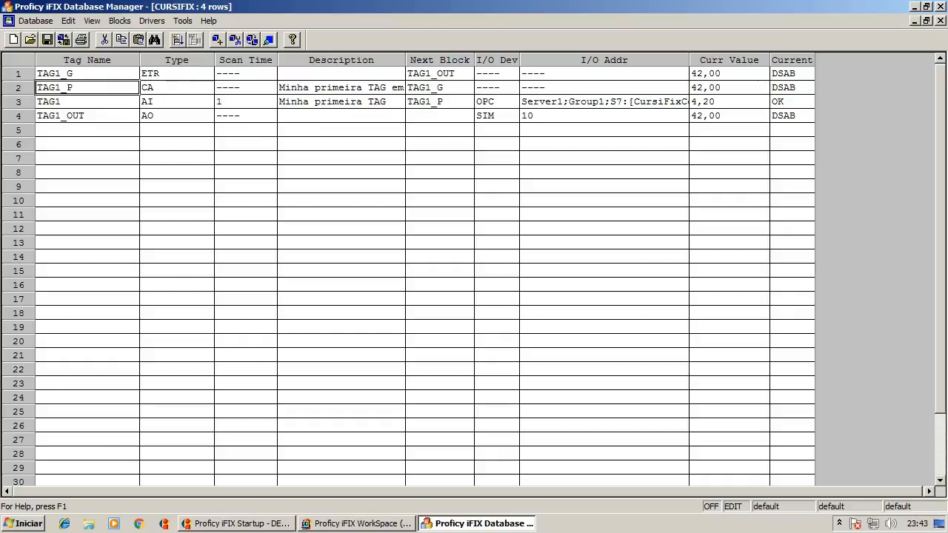